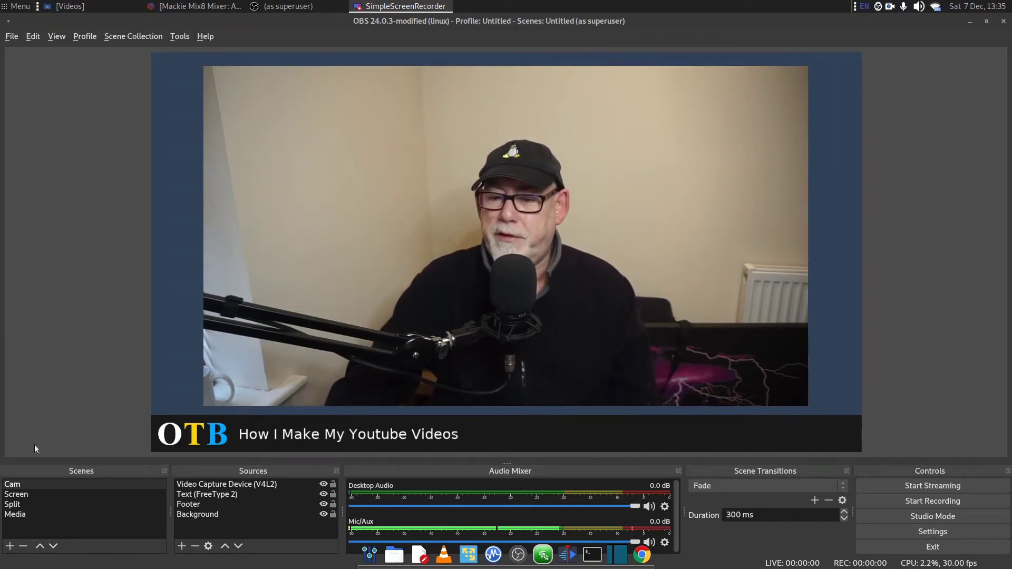
Show the Screen, Split and Media scenes in turn, finishing on the Cam scene
click(33, 494)
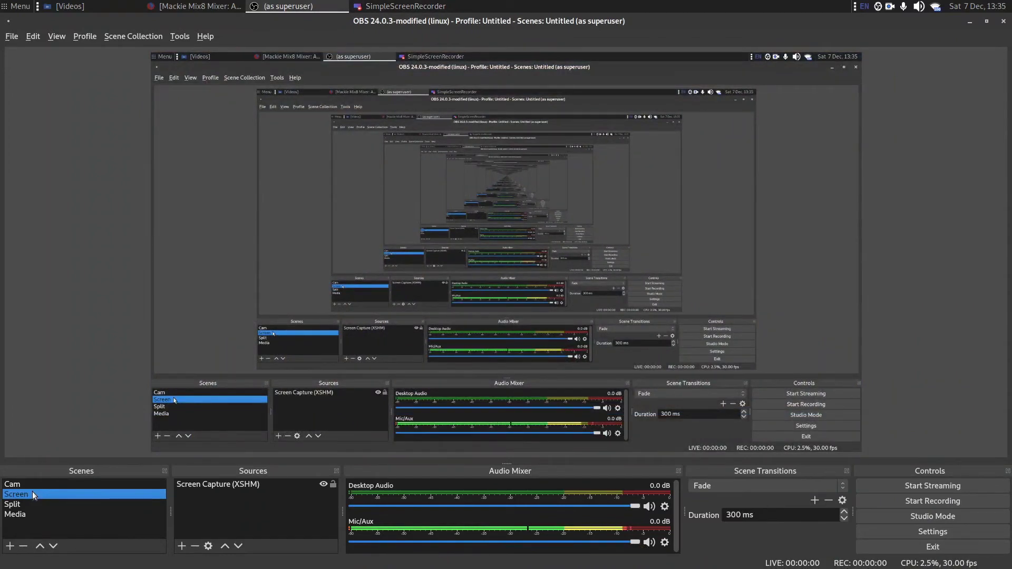
click(27, 505)
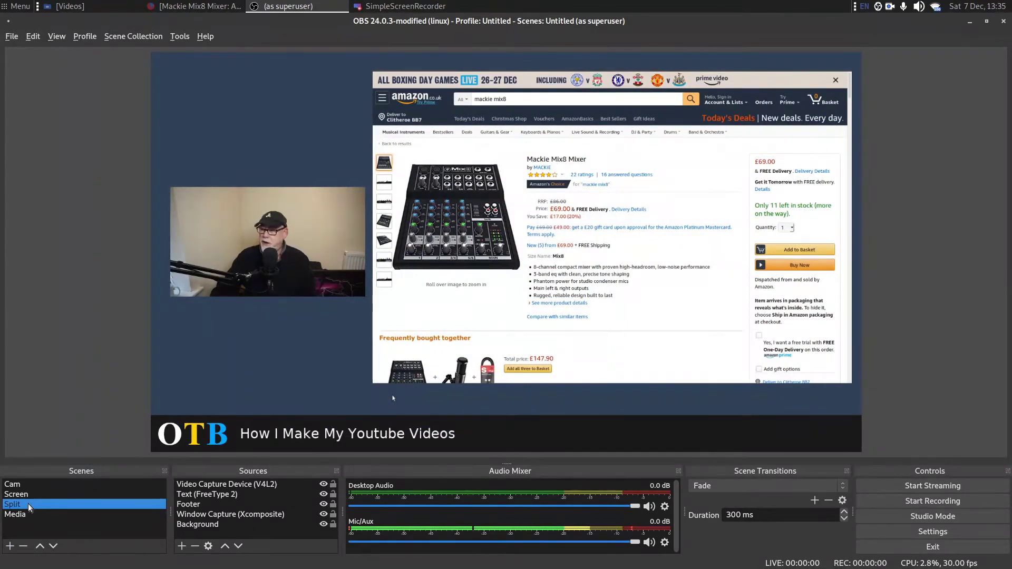
click(26, 511)
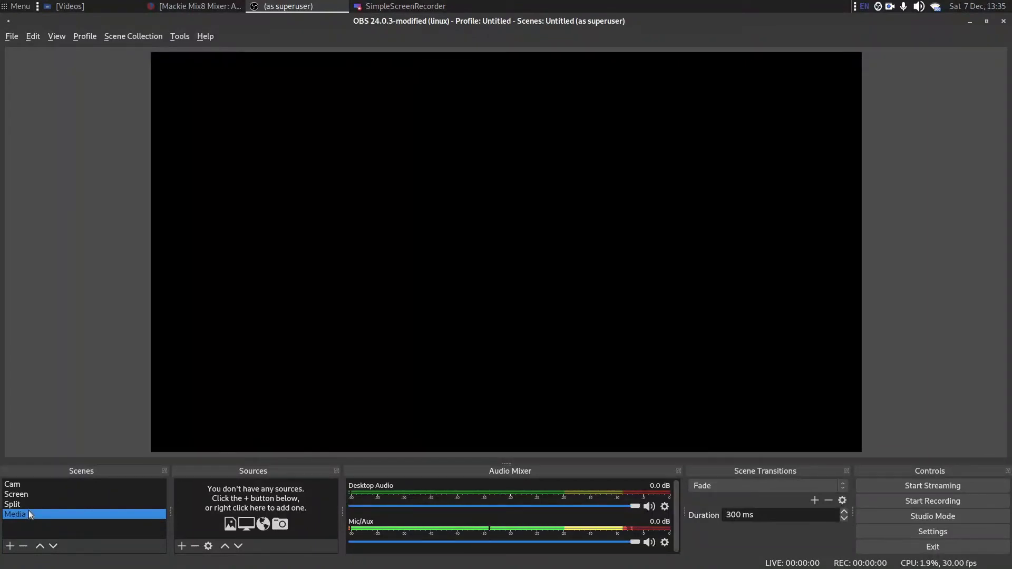
click(29, 484)
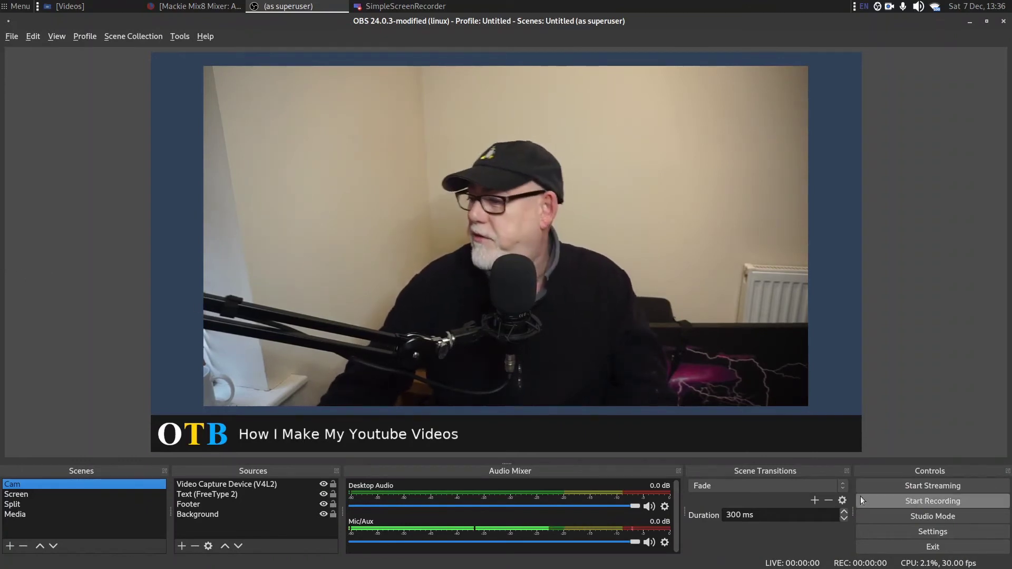
Review the output settings for streaming and recording, including the recording path, format and encoder, without changing them
click(913, 527)
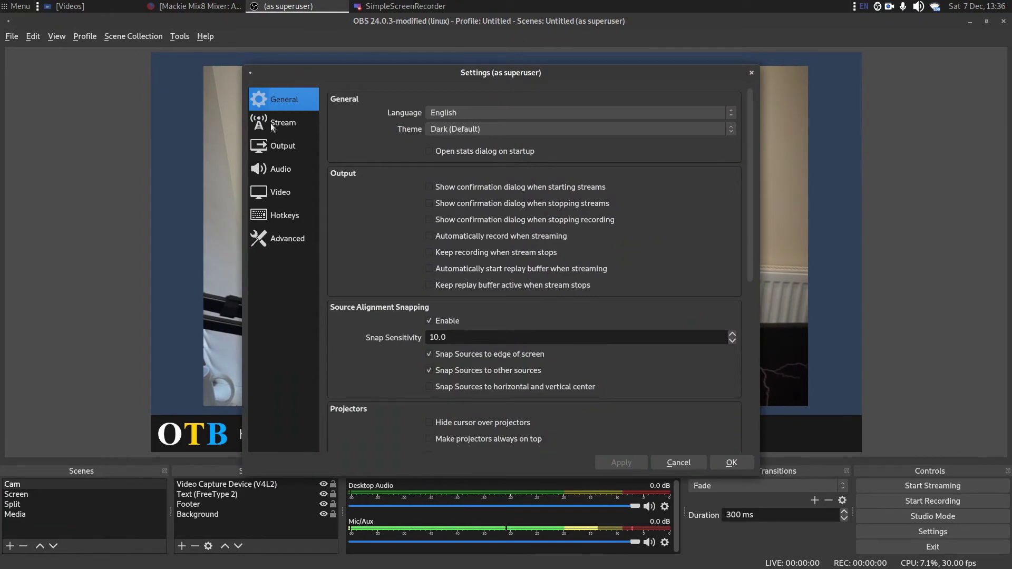
click(283, 122)
click(283, 146)
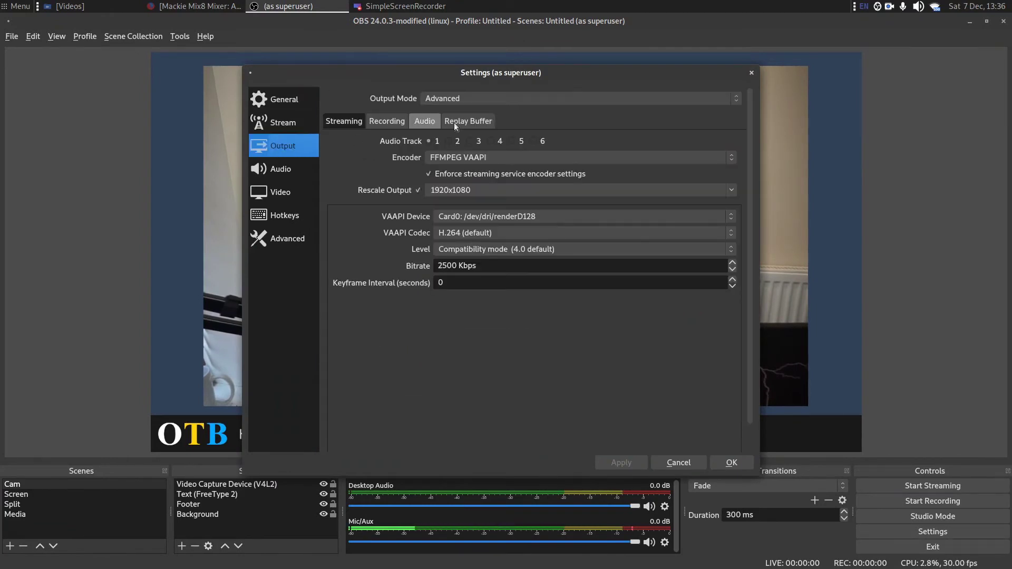
click(391, 122)
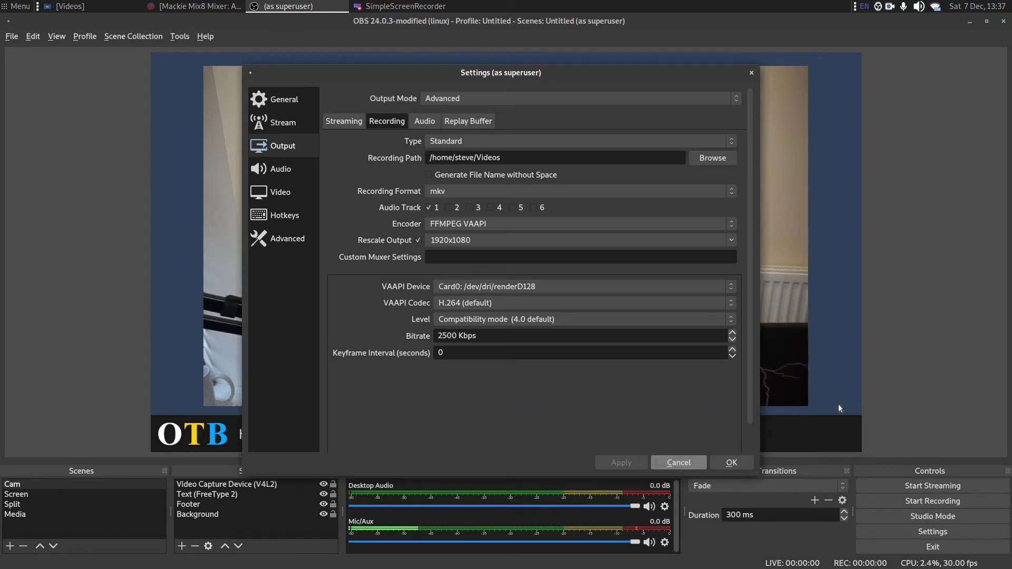
key(Escape)
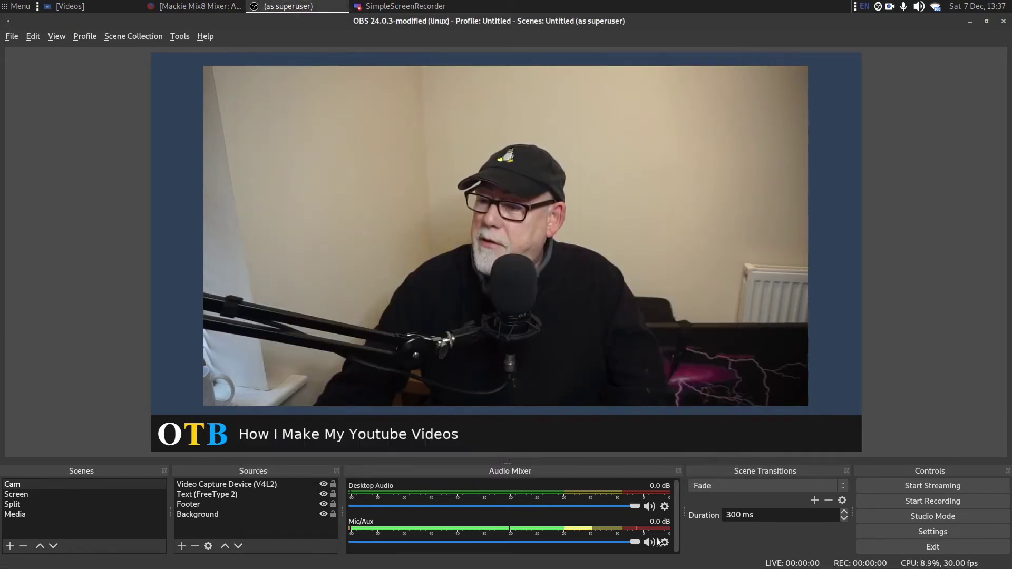
Review the advanced audio properties of Mic/Aux, including its mono option and sync offset, and close them
click(665, 542)
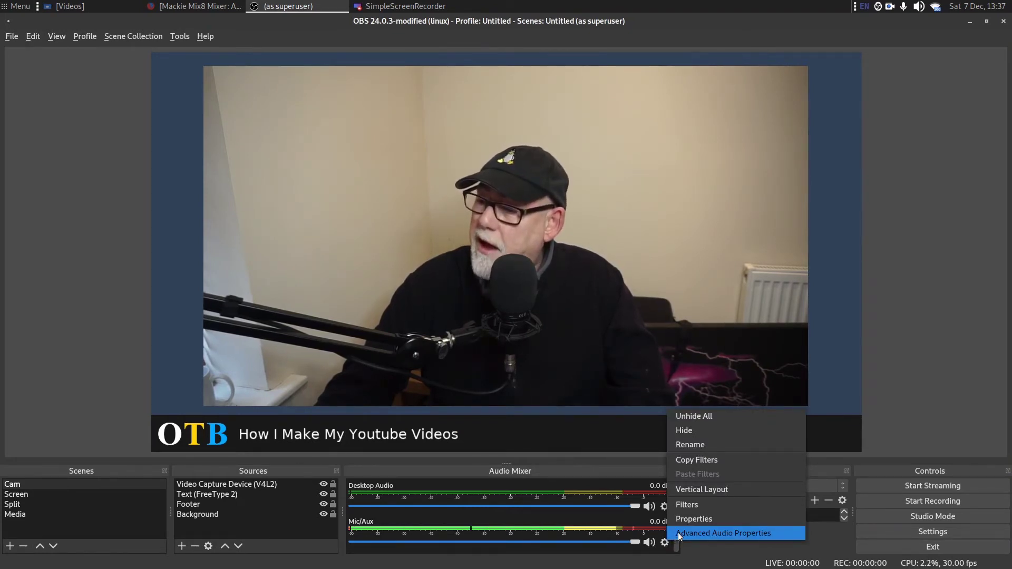
click(680, 534)
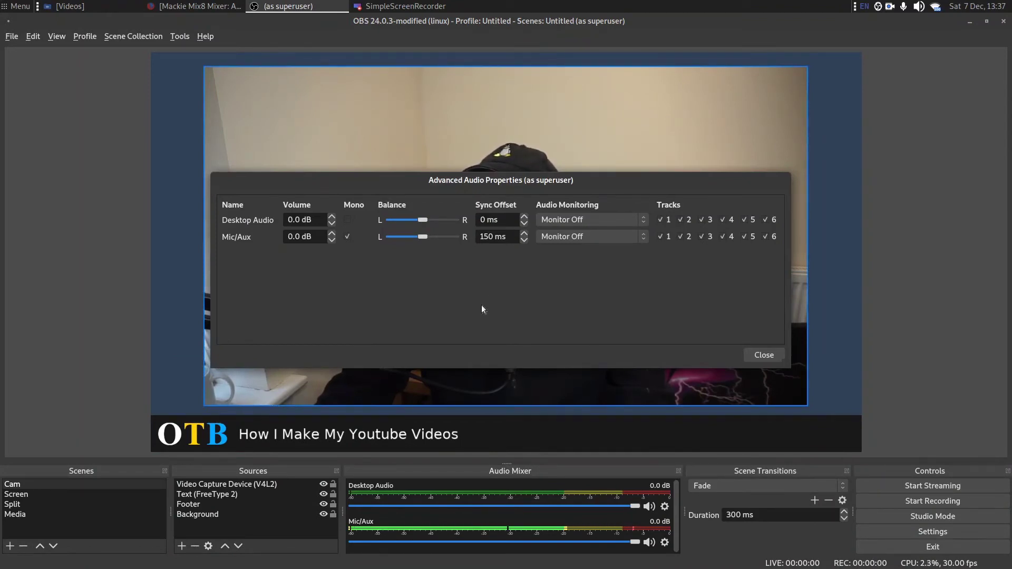
click(760, 356)
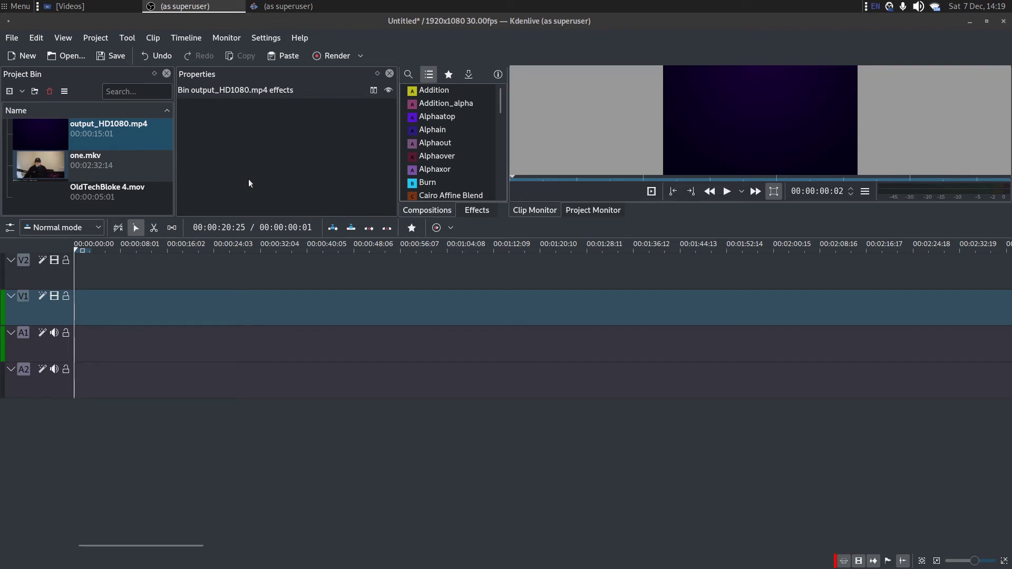
In Kdenlive, place output_HD1080.mp4 at the very start of track V2 and preview the intro up to its logo
drag(53, 135, 153, 271)
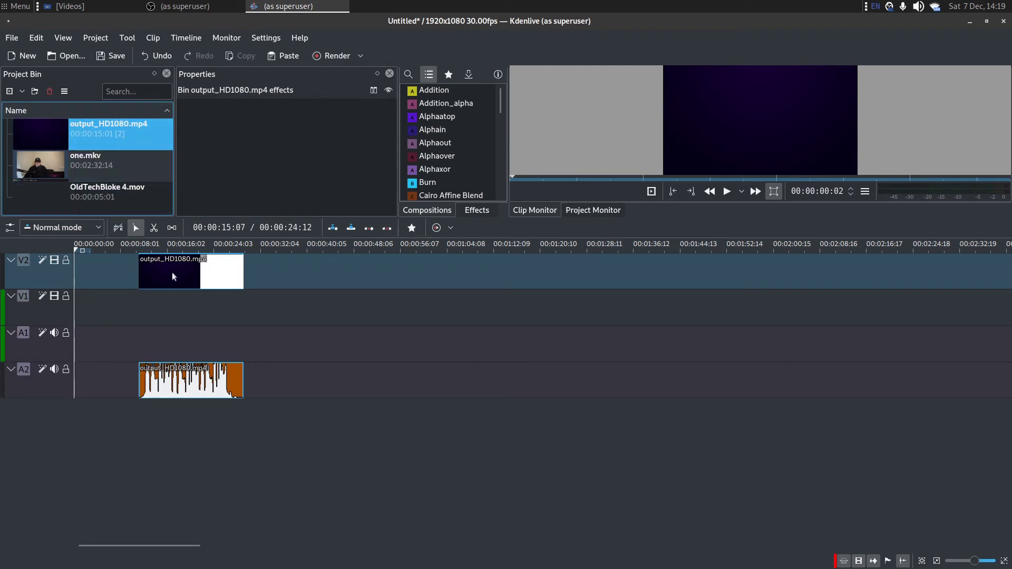
drag(172, 272, 107, 272)
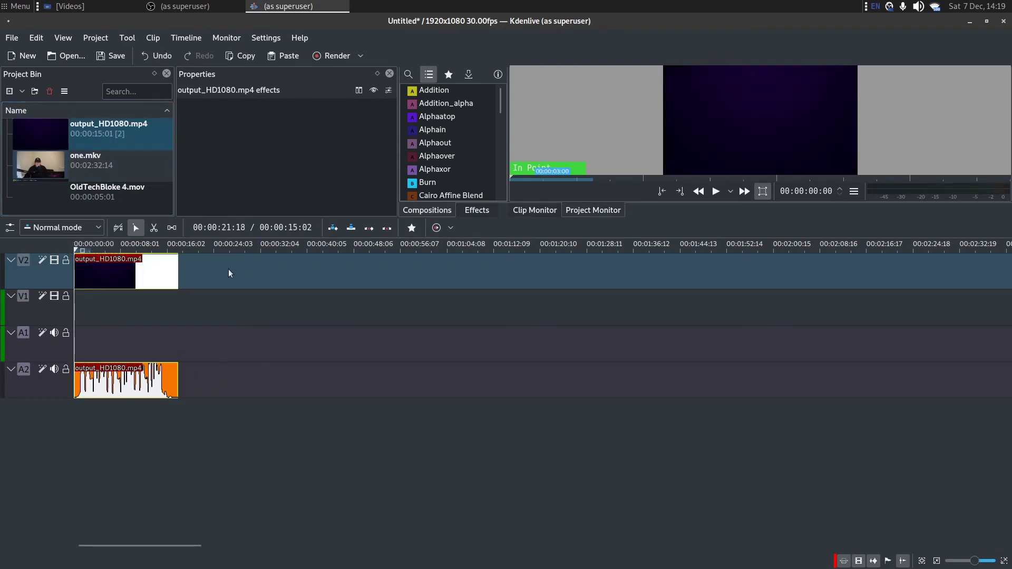
click(717, 192)
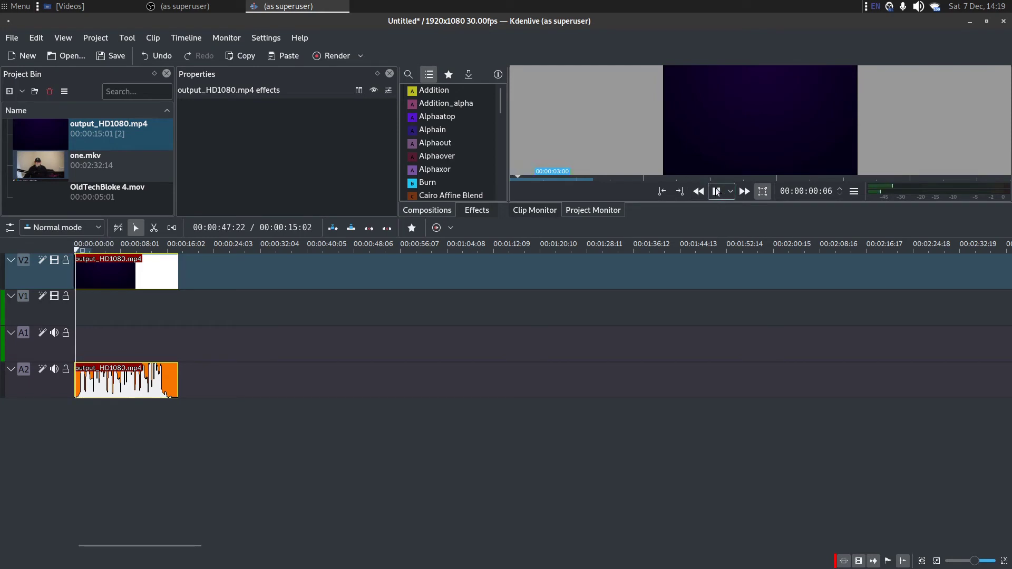
click(717, 192)
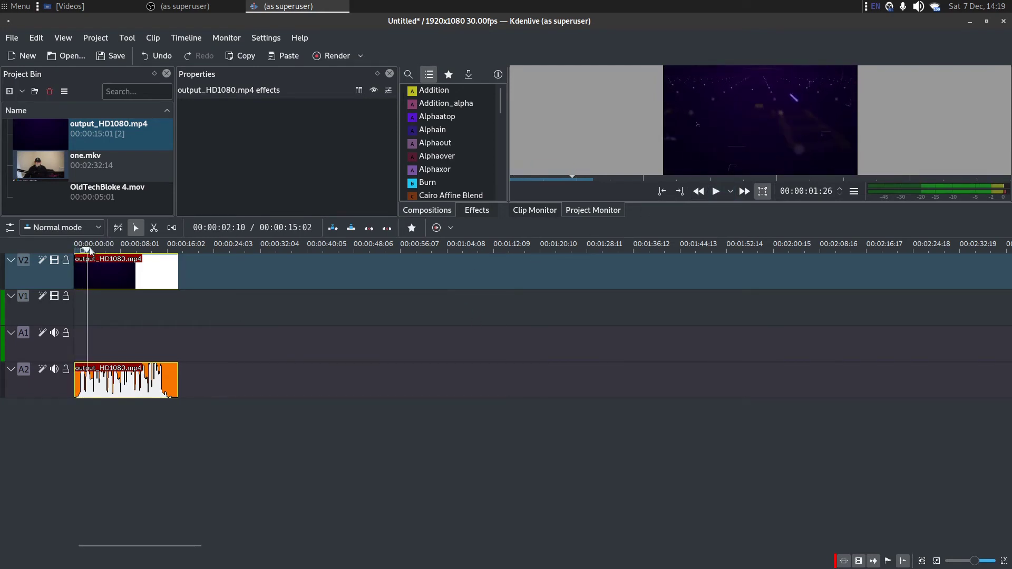
drag(89, 248, 128, 255)
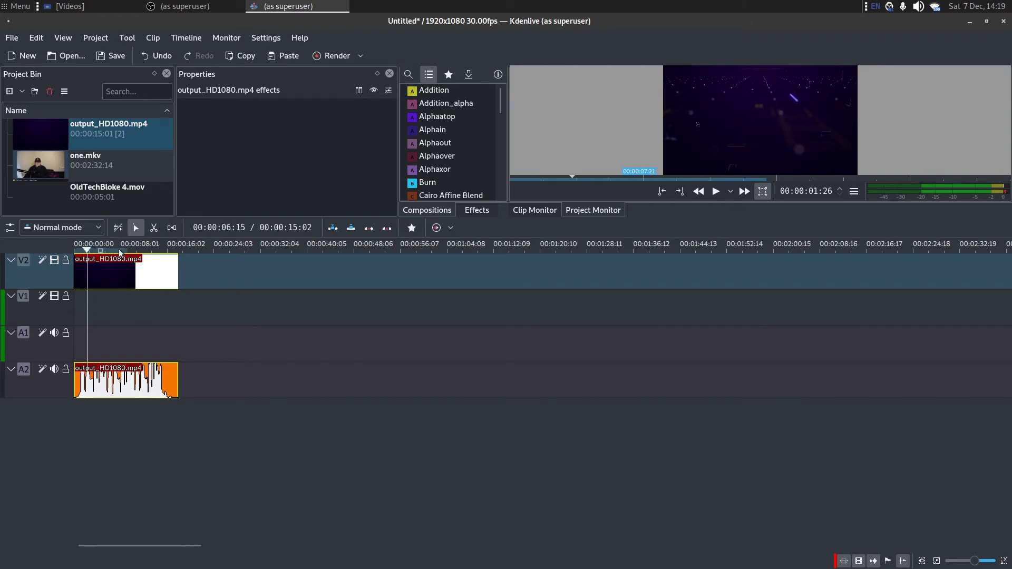
click(140, 247)
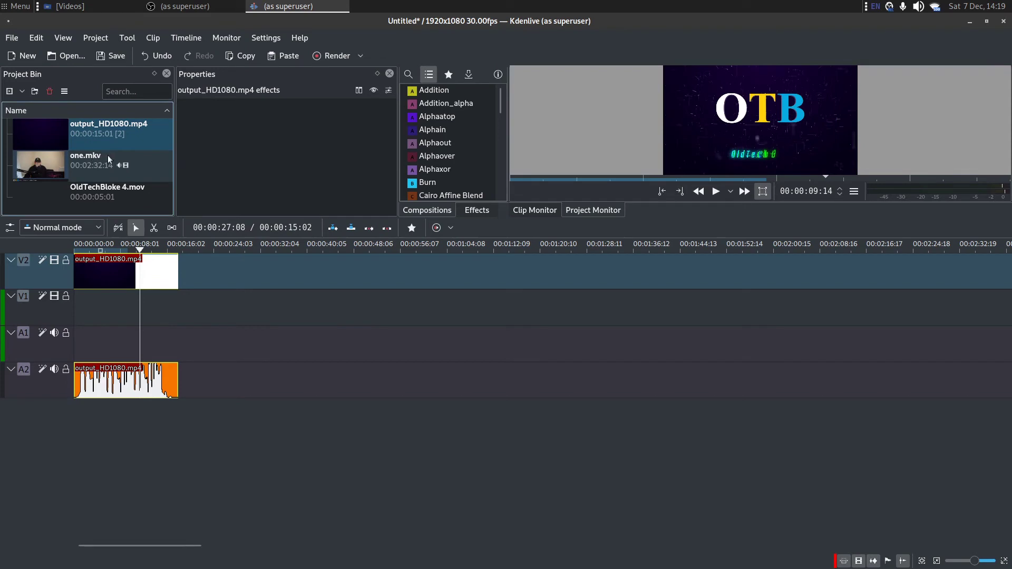
Add one.mkv to track V1 a few seconds after the end of the intro clip
drag(39, 160, 232, 303)
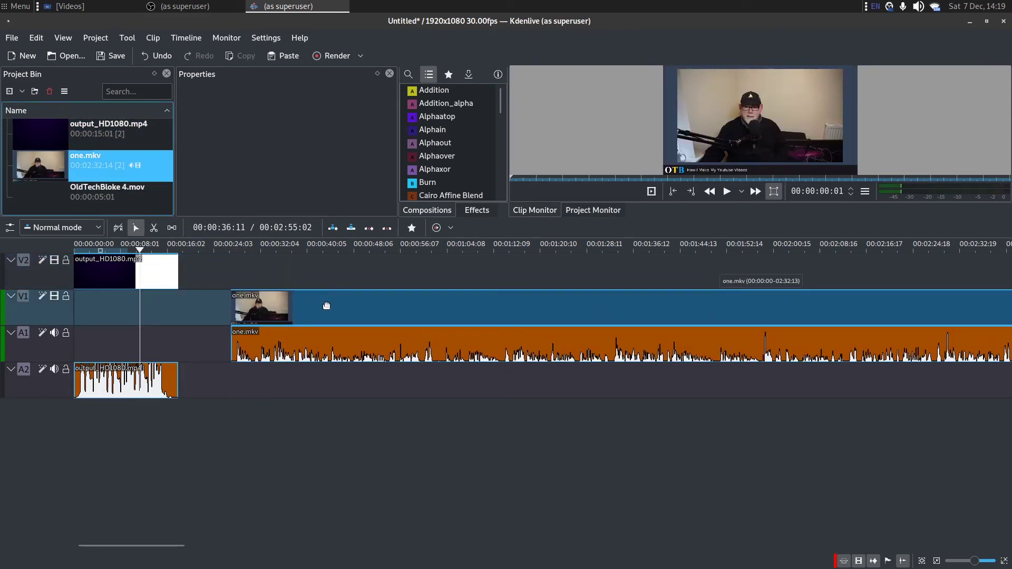
mouse_move(323, 304)
mouse_down()
mouse_move(253, 304)
mouse_move(308, 304)
mouse_up()
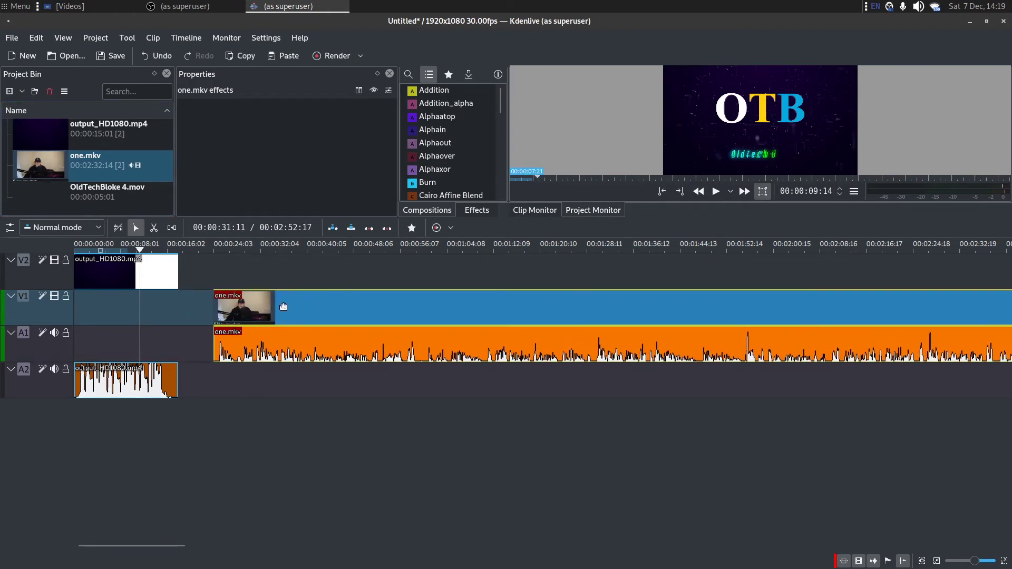
Cut off and delete the opening of one.mkv before 00:00:20:18, and move the remaining clip directly against the intro's end
click(226, 245)
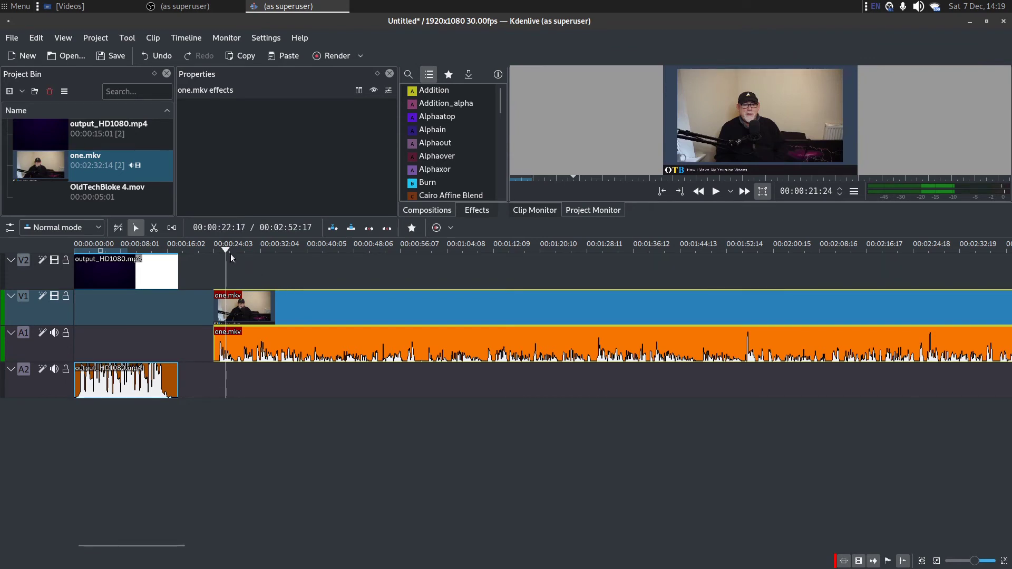
drag(226, 249, 219, 251)
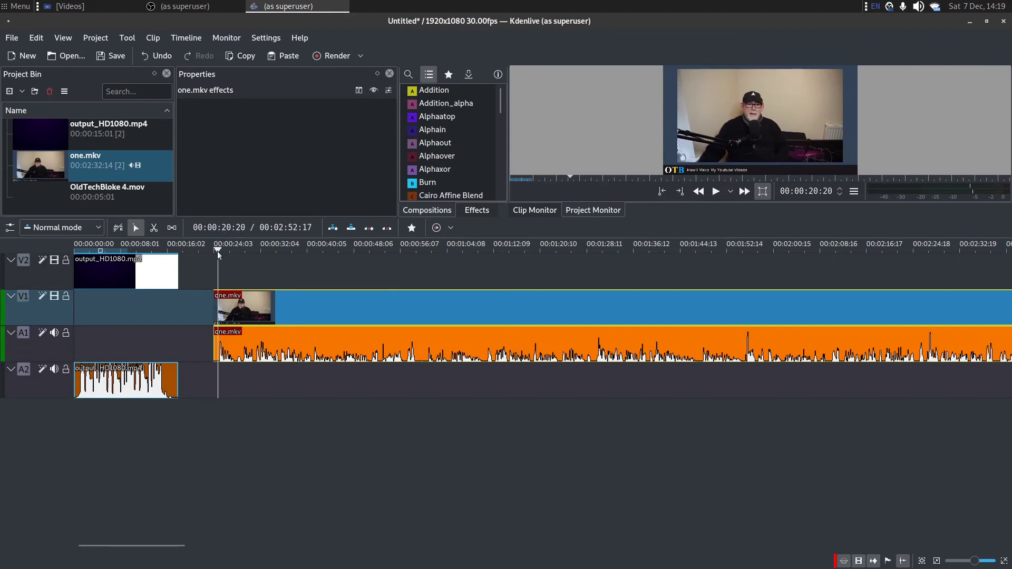
click(216, 250)
key(ctrl+x)
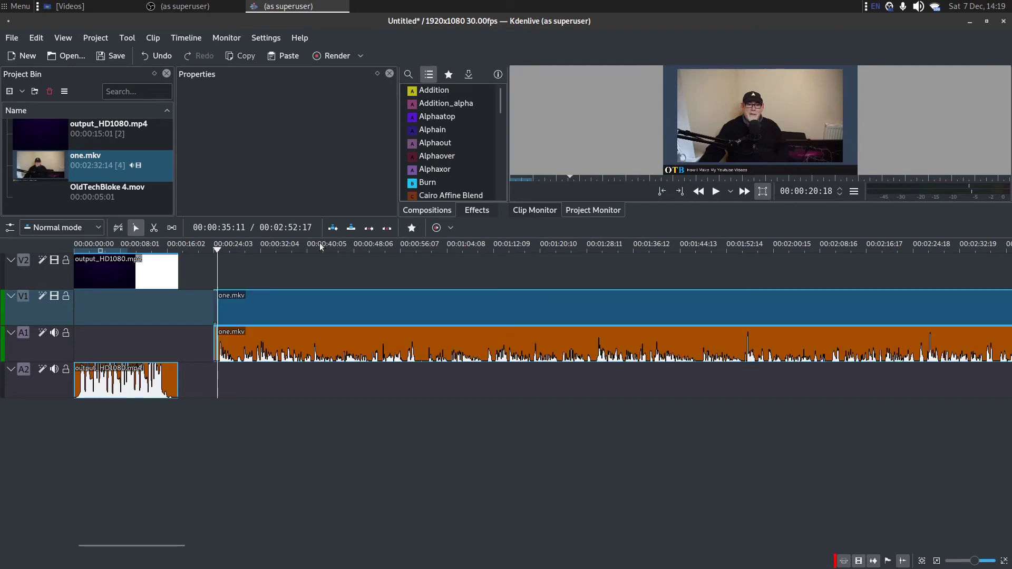
key(ctrl+v)
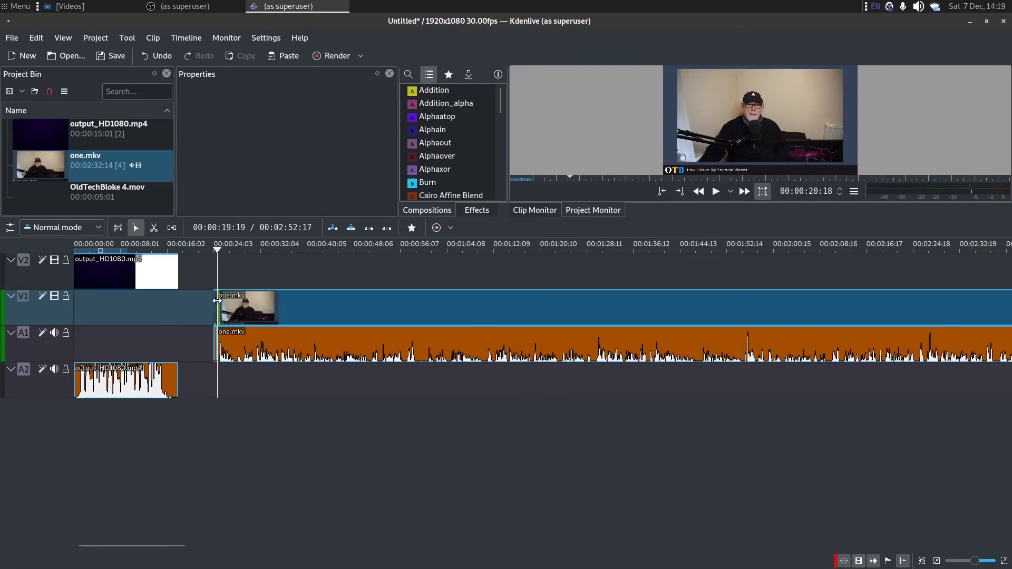
click(215, 306)
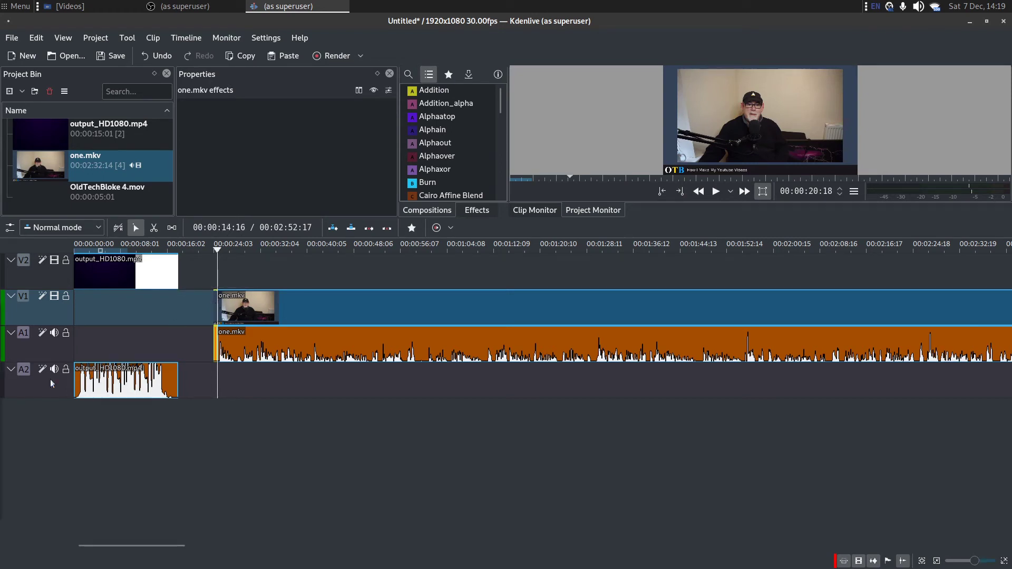
key(Delete)
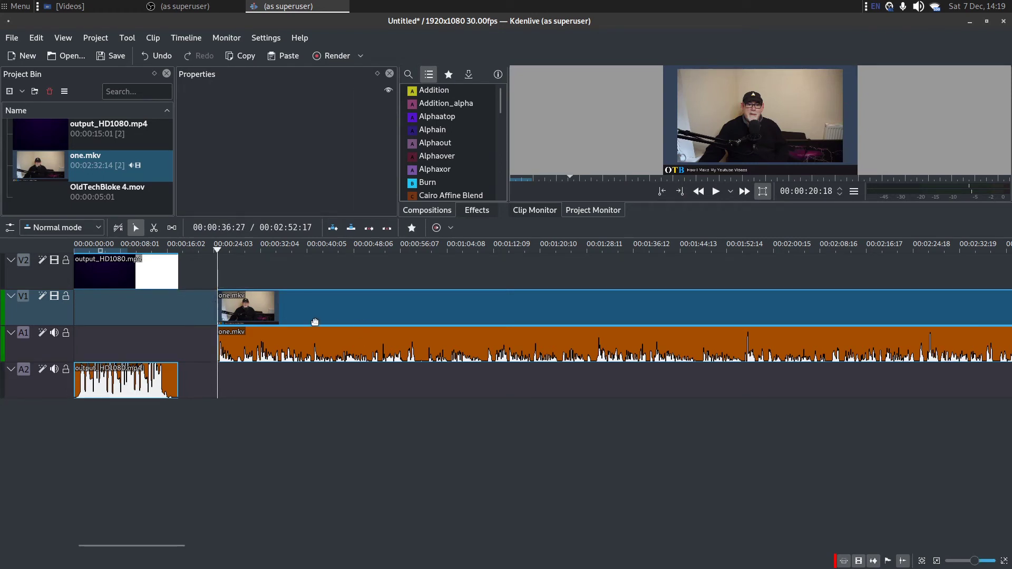
drag(354, 309, 305, 301)
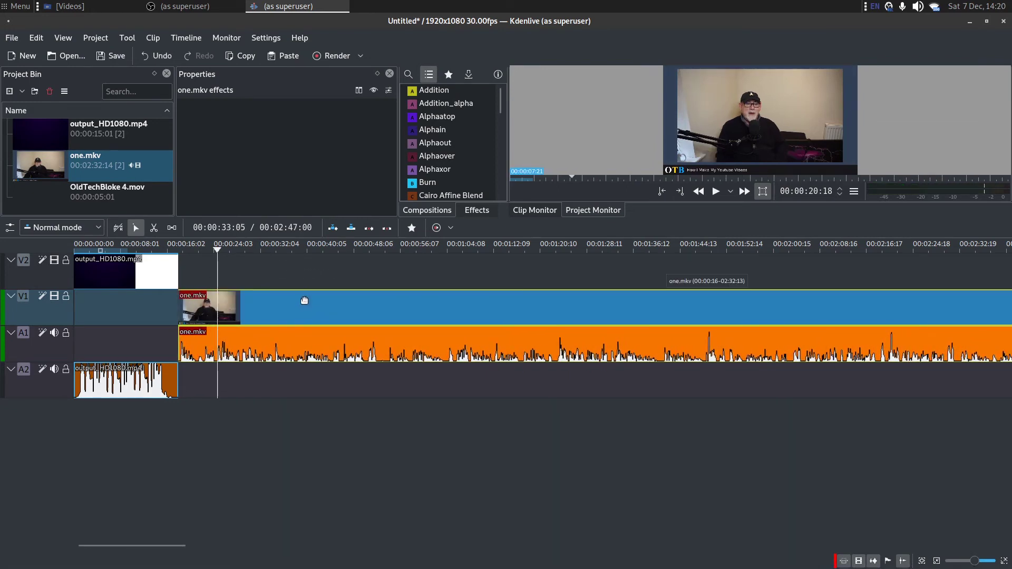
Place OldTechBloke 4.mov on track V2 just after the start of one.mkv and preview the overlay at 00:00:17:21
click(166, 246)
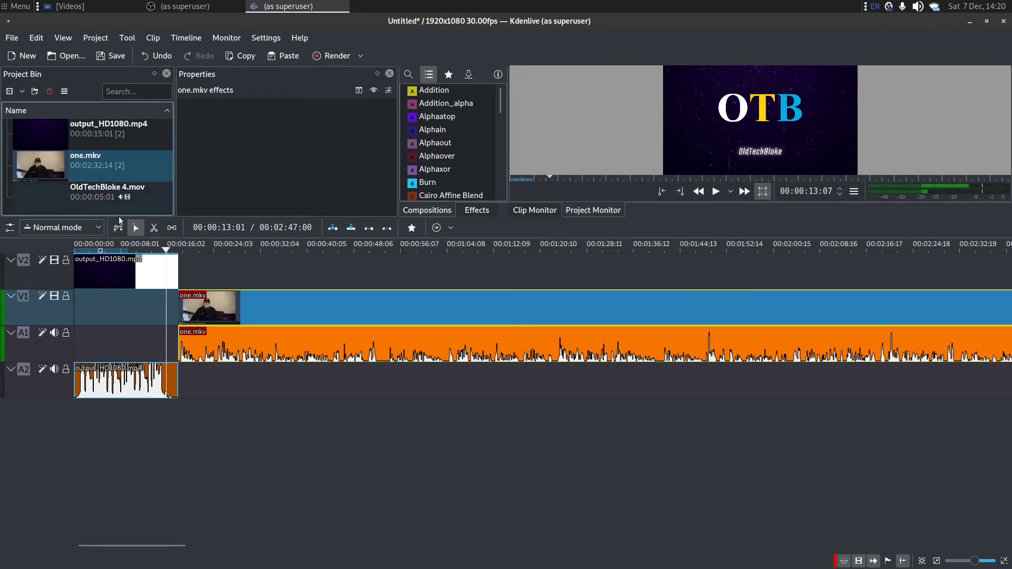
drag(52, 190, 188, 265)
click(198, 243)
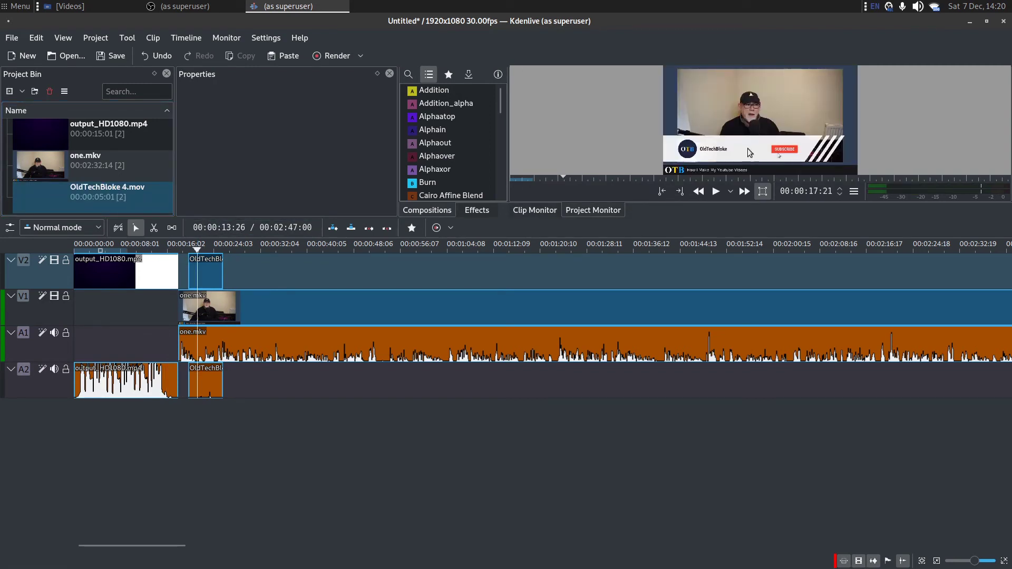
Apply a Transform effect to OldTechBloke 4.mov and resize its frame to about 2162 x 740 at X -242, Y 275
click(215, 270)
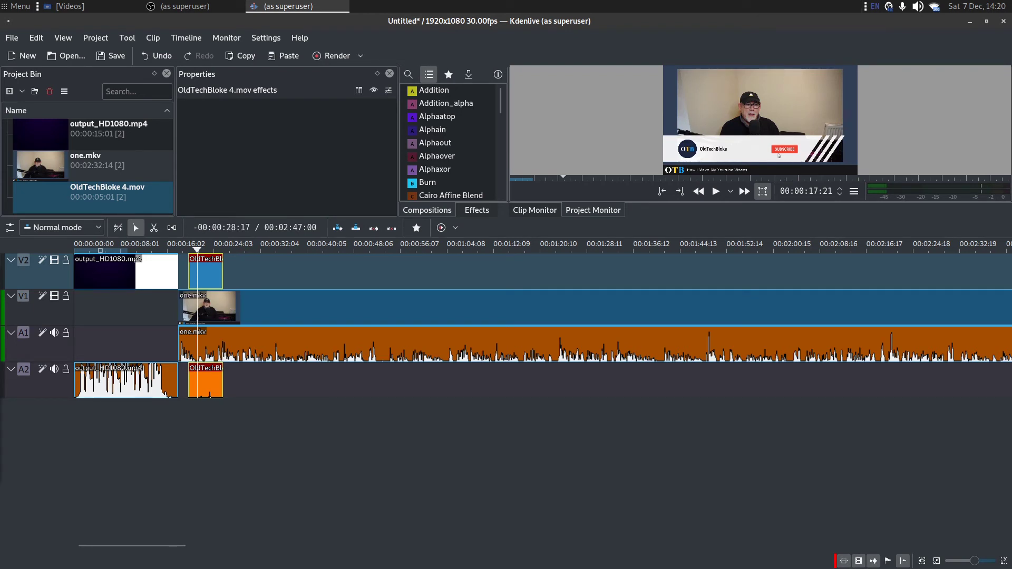
click(663, 175)
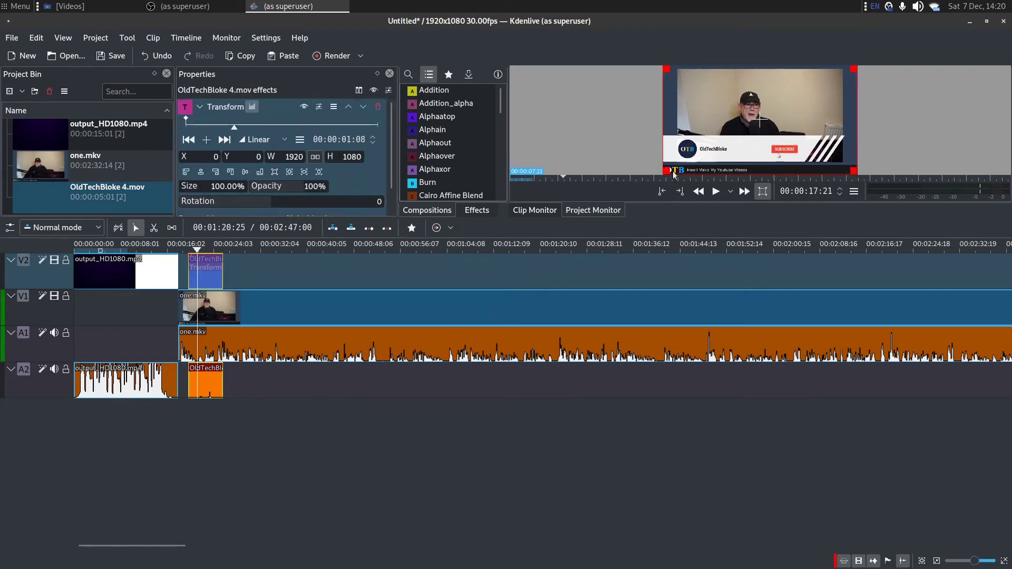
drag(663, 176, 686, 161)
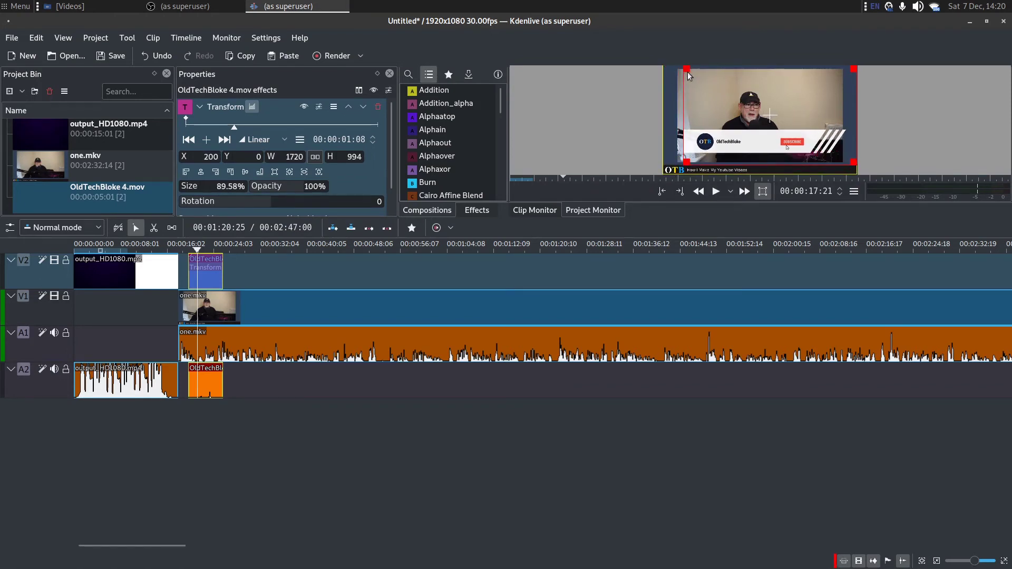
drag(688, 72, 716, 97)
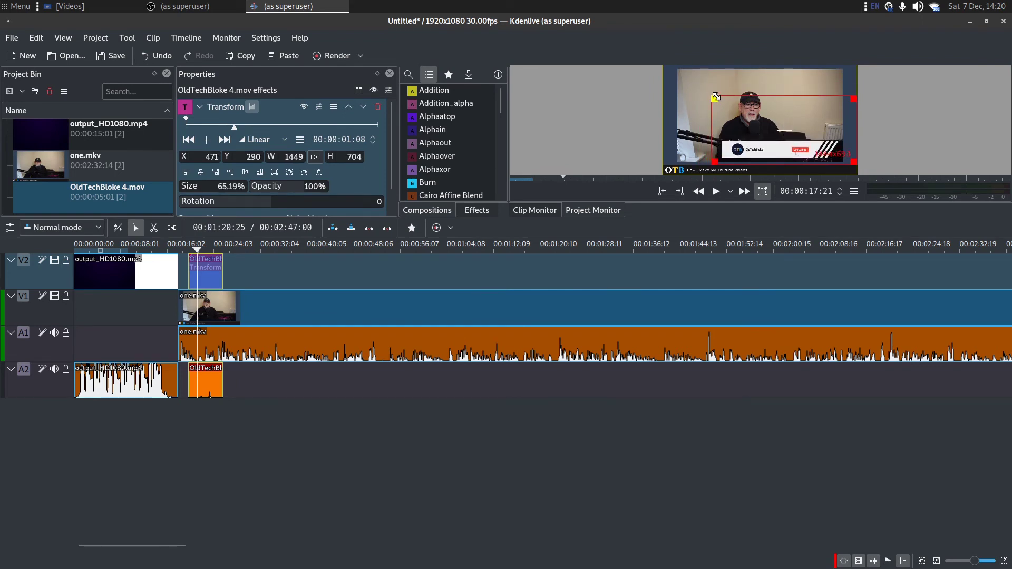
drag(715, 162, 642, 164)
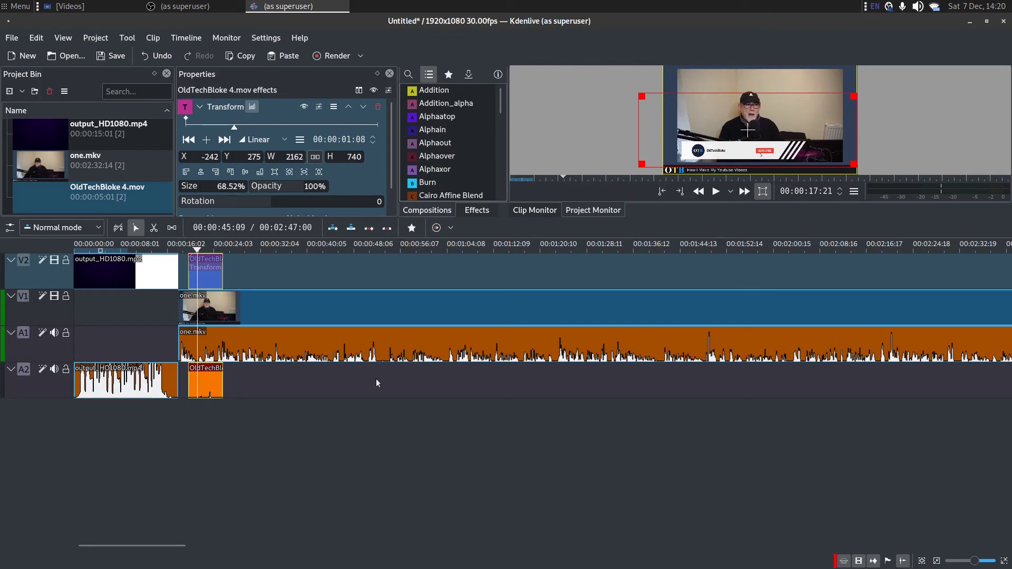
Lower the intro clip's audio gain to -5 dB with a Volume (keyframable) effect
click(141, 381)
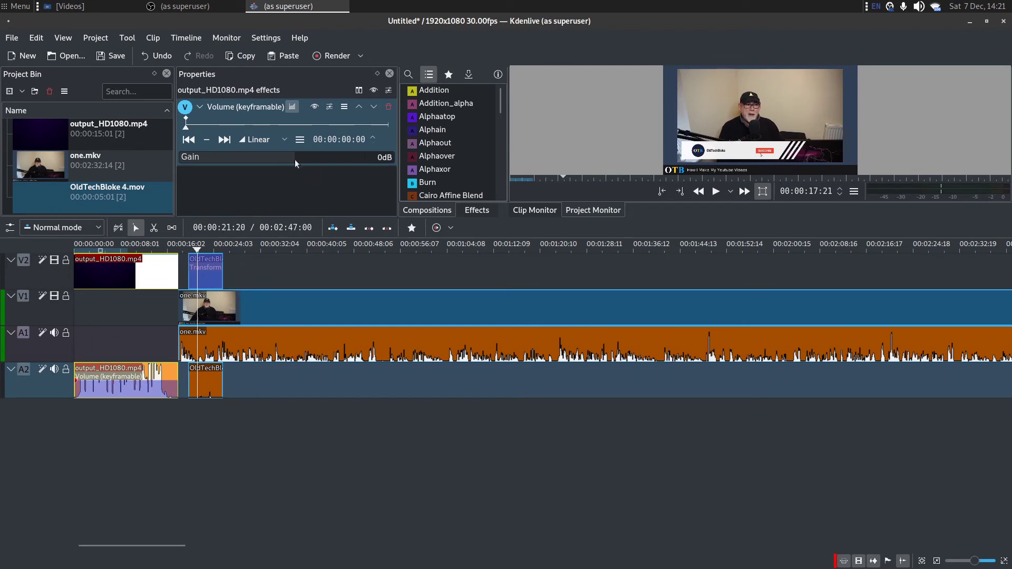
drag(296, 157, 289, 158)
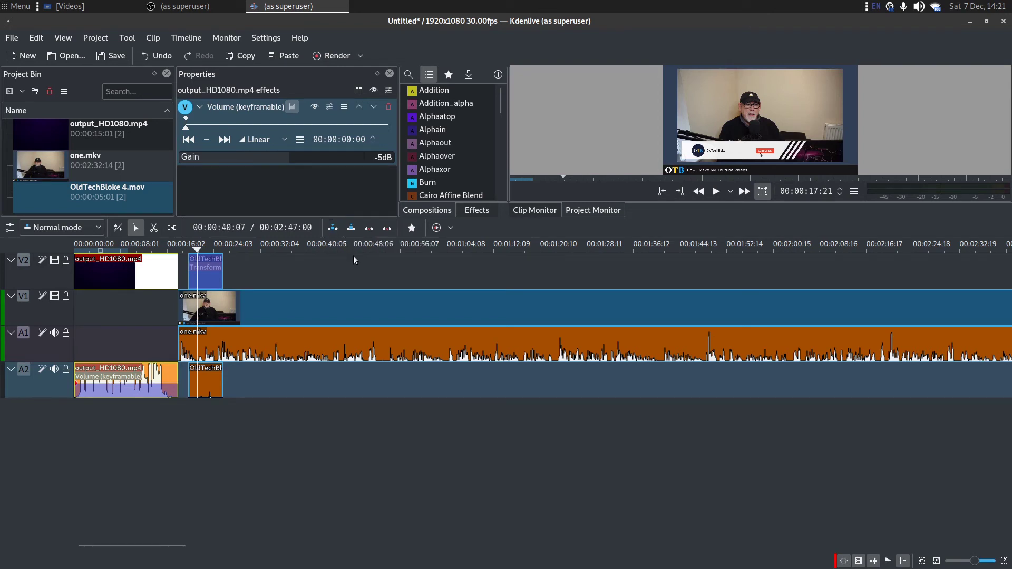
Set the render format to MP4 (H264/AAC) with video quality 20, and close the render settings without rendering
click(328, 58)
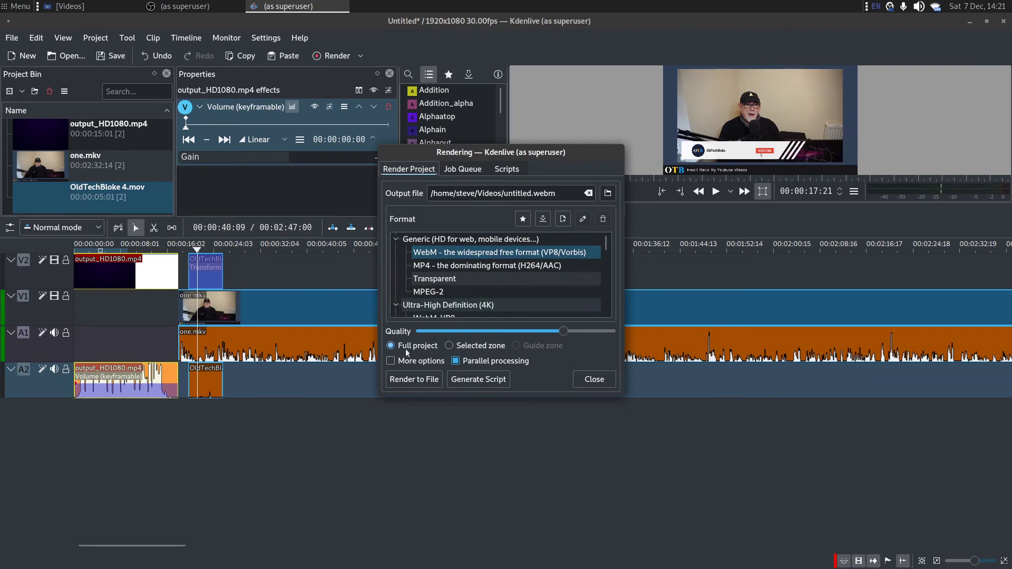
click(433, 265)
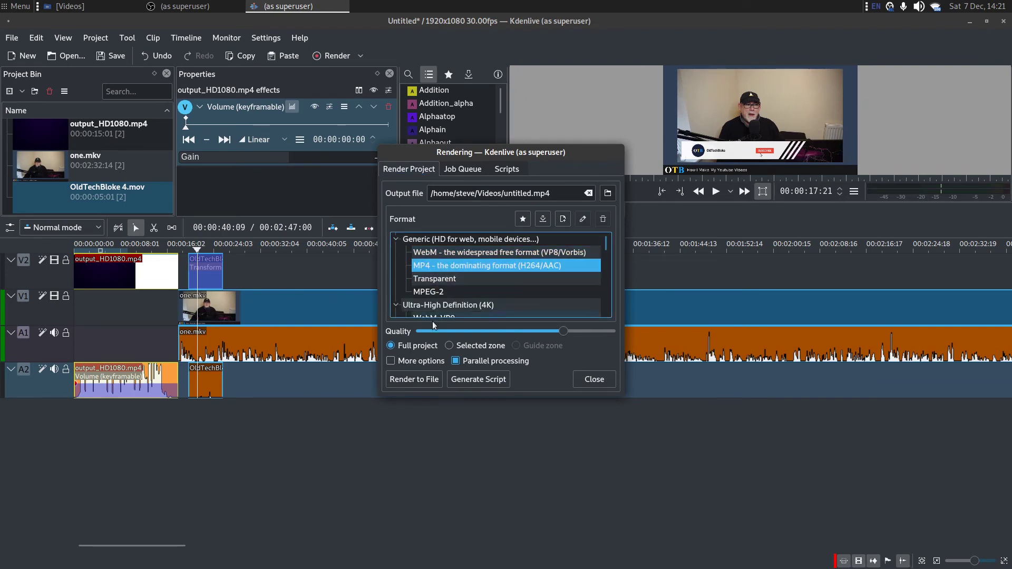
click(415, 362)
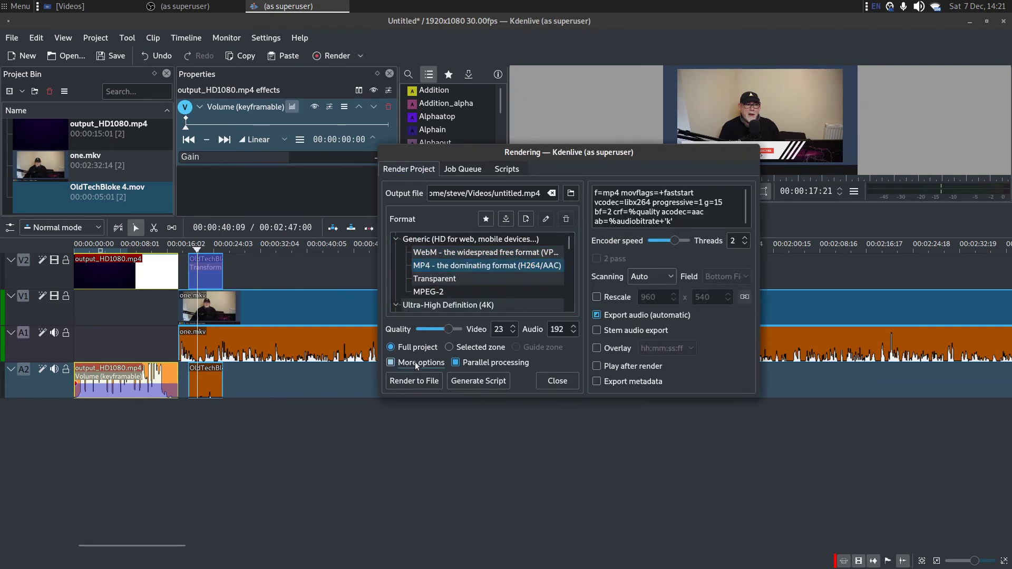
click(514, 332)
click(514, 331)
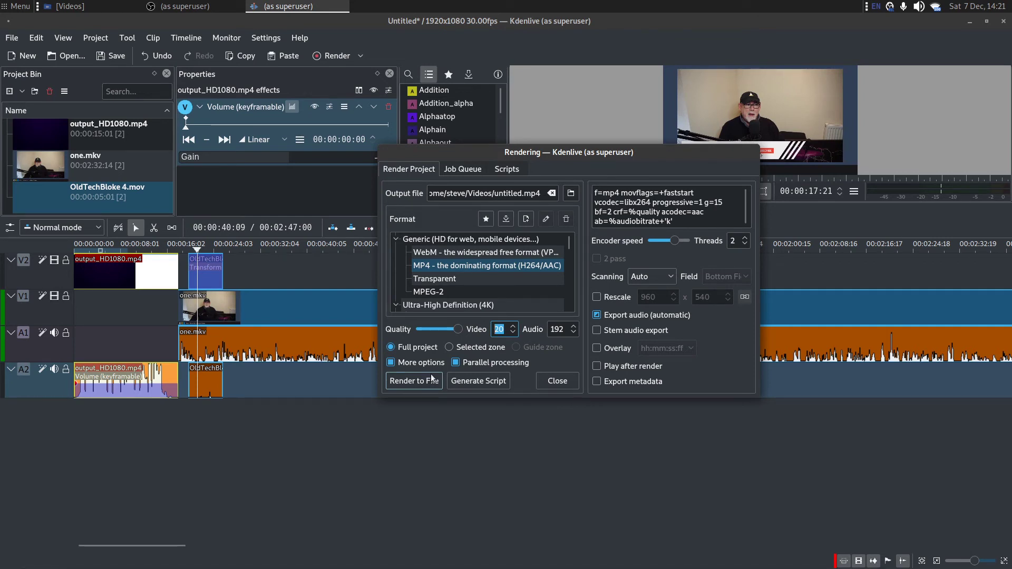
click(565, 378)
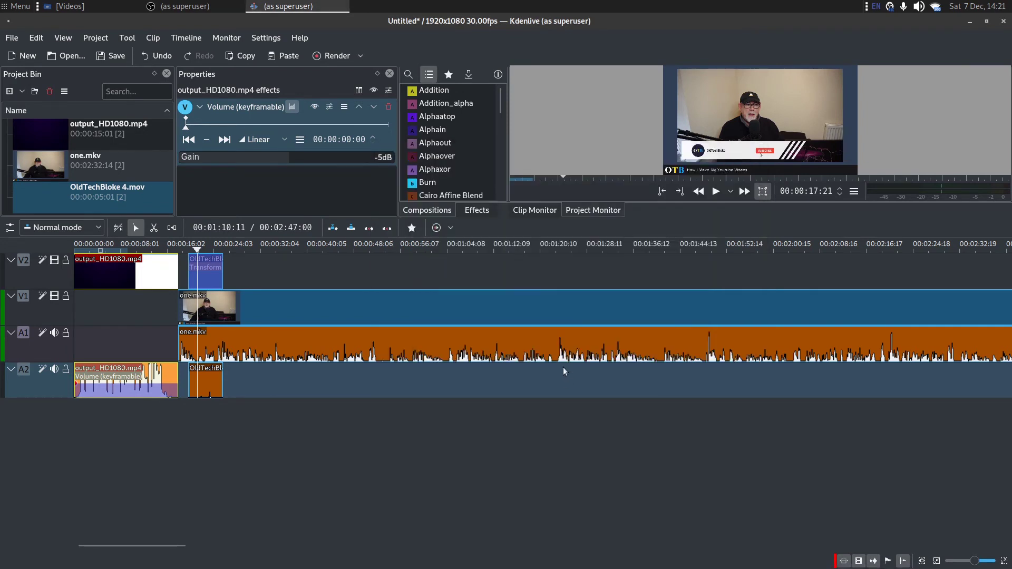